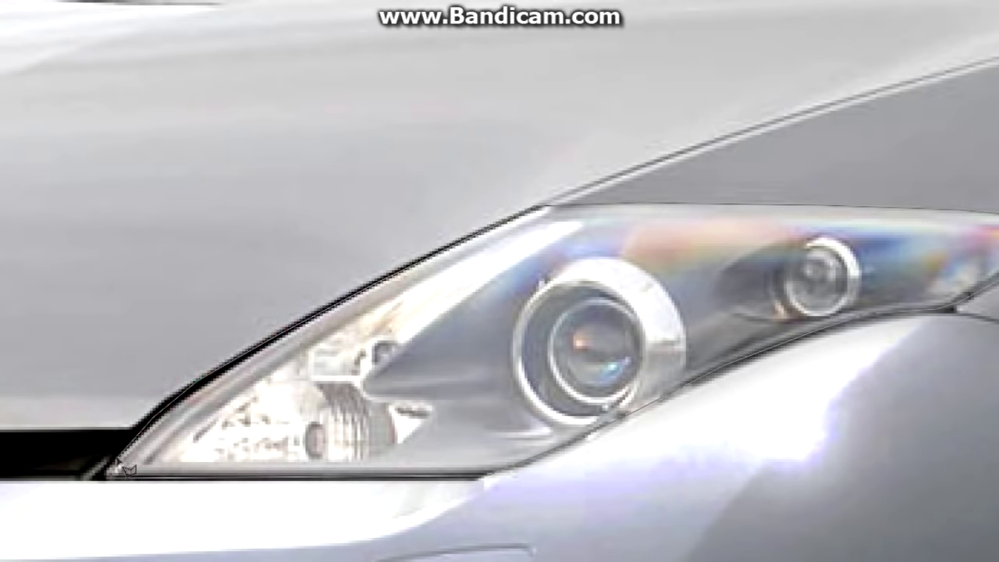
# Finish lassoing the new headlight and brighten it with Brightness/Contrast and Levels to match the body
pyautogui.click(125, 469)
pyautogui.click(328, 4)
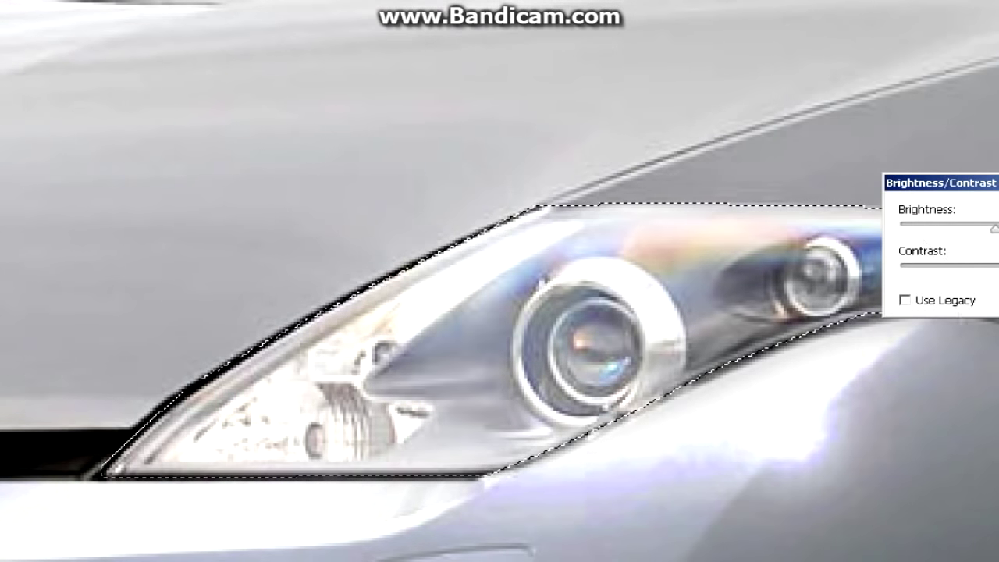
pyautogui.hotkey('ctrl', 'l')
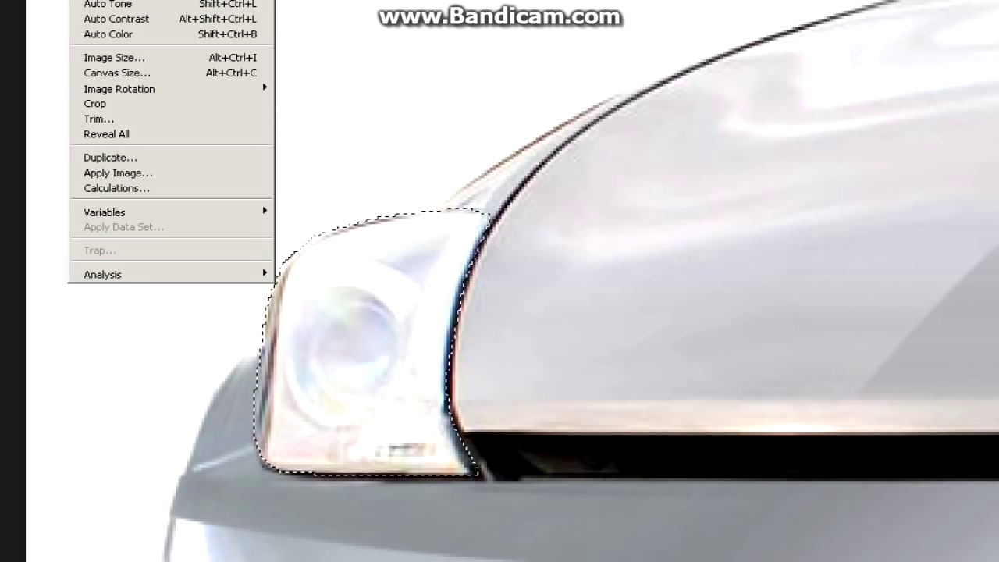
pyautogui.hotkey('ctrl', 'l')
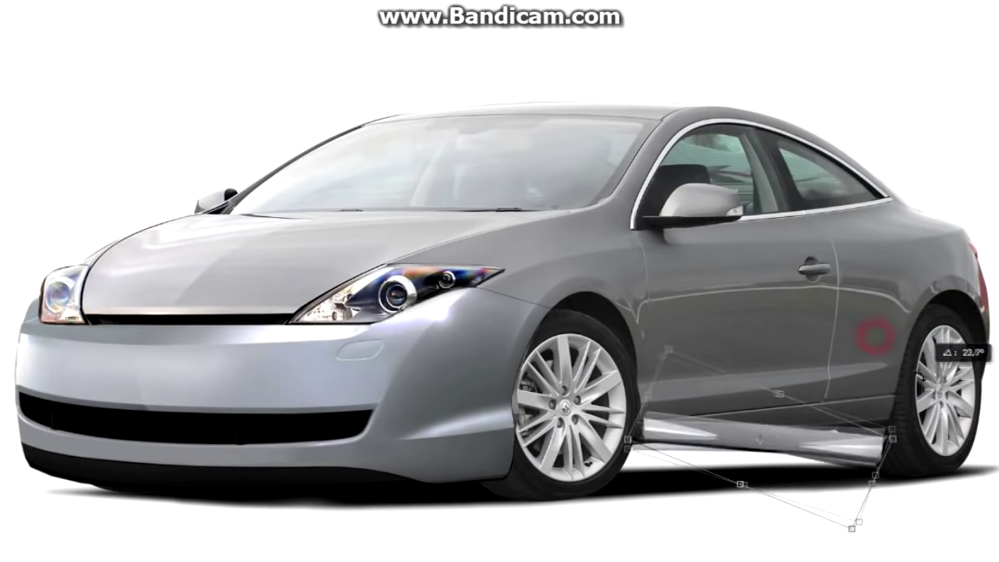
# Stretch the pasted side skirt under the doors and distort its rear corner out to the rear wheel
pyautogui.moveTo(748, 488); pyautogui.dragTo(751, 498)
pyautogui.hotkey('ctrl', '+')
pyautogui.moveTo(776, 424); pyautogui.dragTo(773, 406)
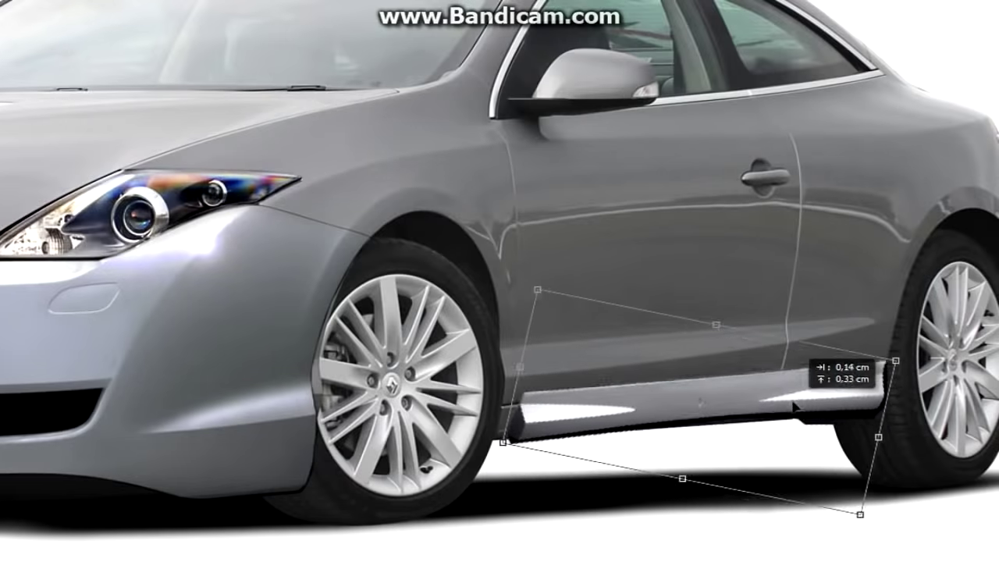
pyautogui.moveTo(697, 341); pyautogui.dragTo(707, 322)
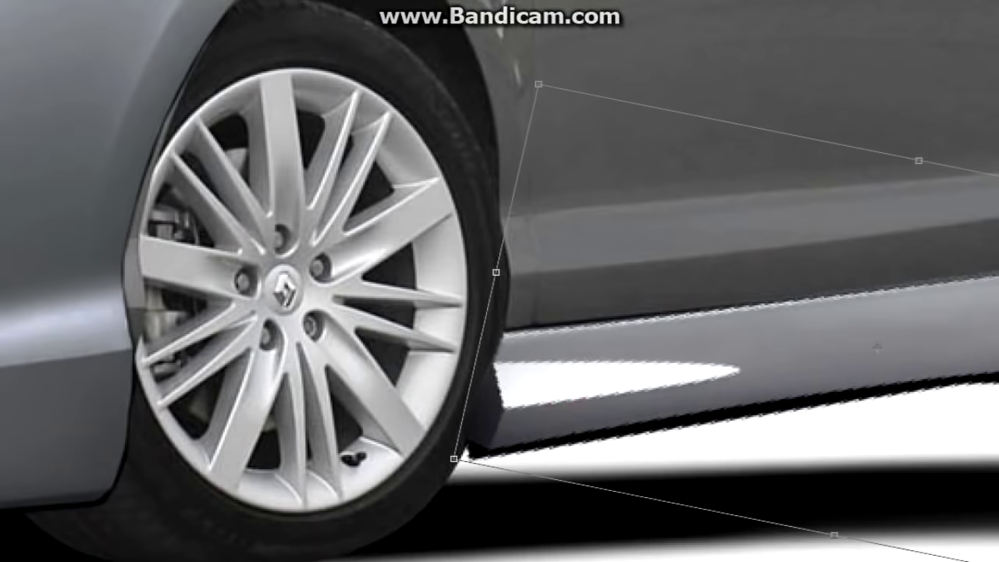
pyautogui.rightClick(780, 326)
pyautogui.click(814, 408)
pyautogui.moveTo(850, 232); pyautogui.dragTo(847, 253)
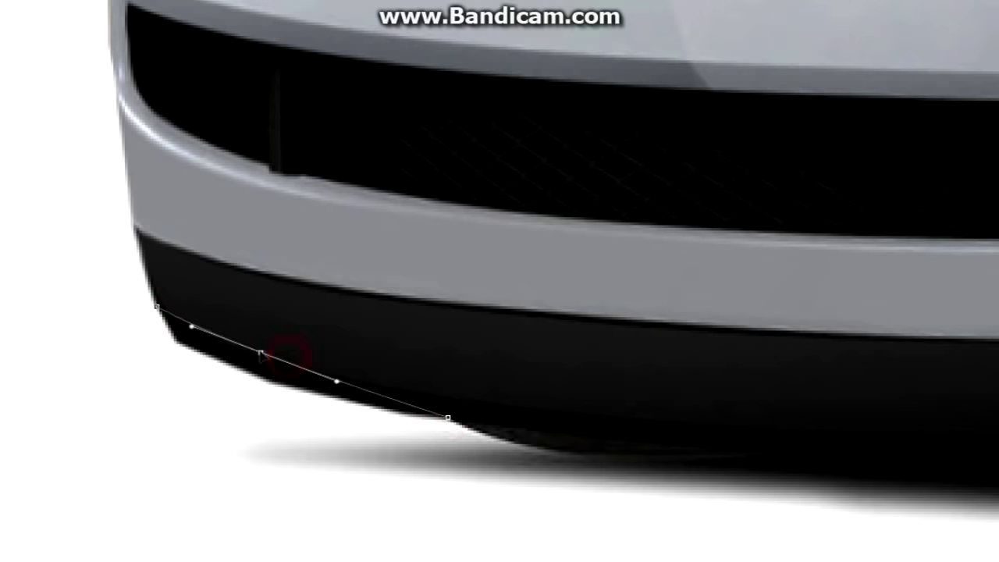
# Pen-trace the car's outline from the lower bumper around the rear fender and rear window frame
pyautogui.hscroll(8, 965, 505)
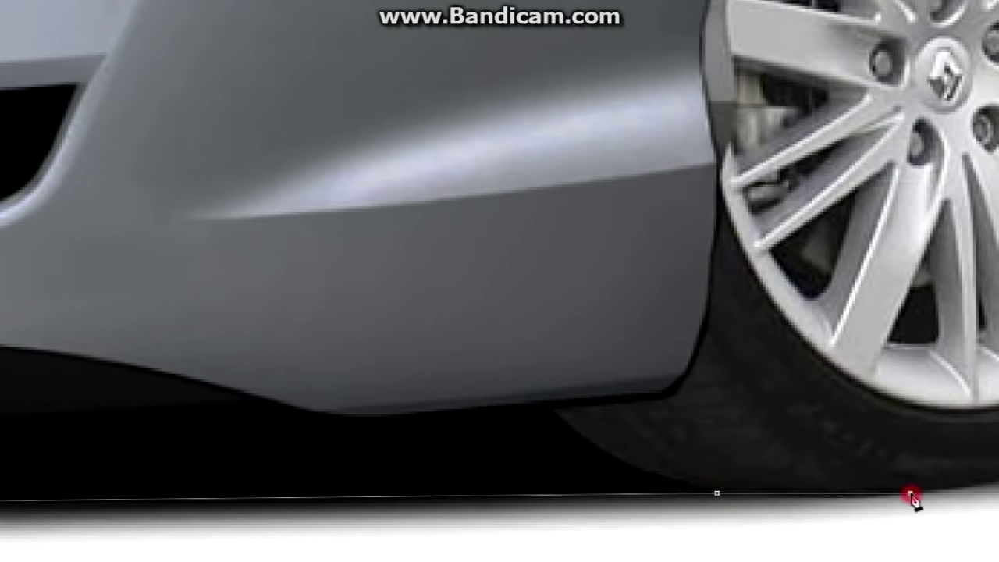
pyautogui.click(912, 496)
pyautogui.hscroll(10, 912, 496)
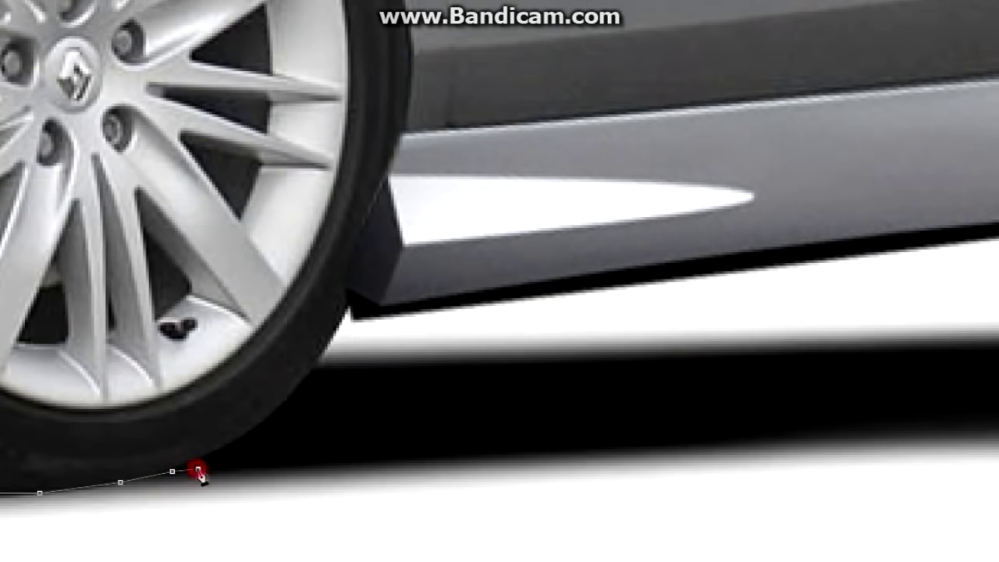
pyautogui.hscroll(10, 751, 433)
pyautogui.hscroll(5, 870, 359)
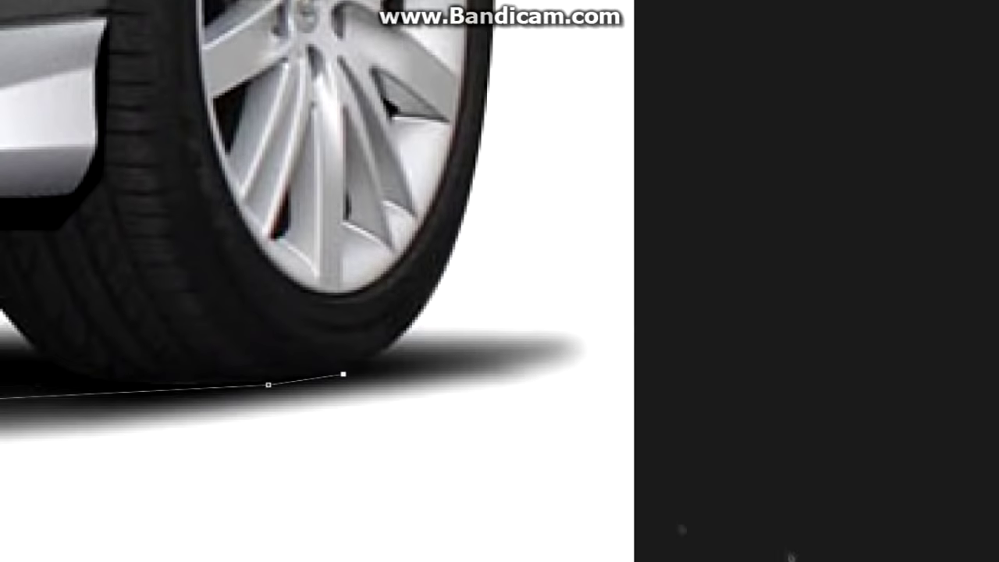
pyautogui.scroll(2, 471, 351)
pyautogui.scroll(2, 426, 456)
pyautogui.scroll(1, 502, 323)
pyautogui.scroll(1, 502, 323)
pyautogui.scroll(2, 521, 273)
pyautogui.scroll(1, 521, 273)
pyautogui.click(519, 173)
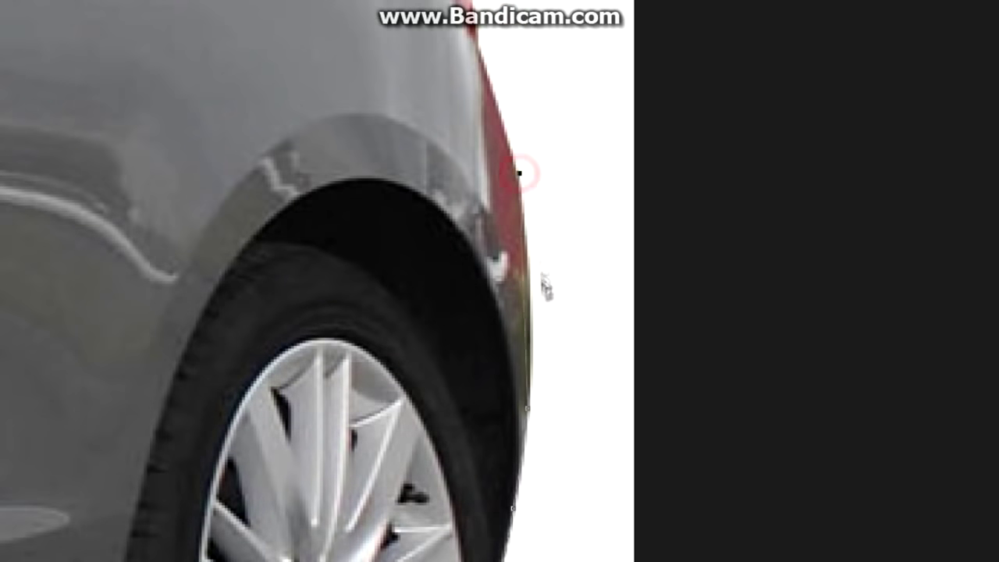
pyautogui.scroll(2, 533, 296)
pyautogui.click(482, 207)
pyautogui.click(468, 148)
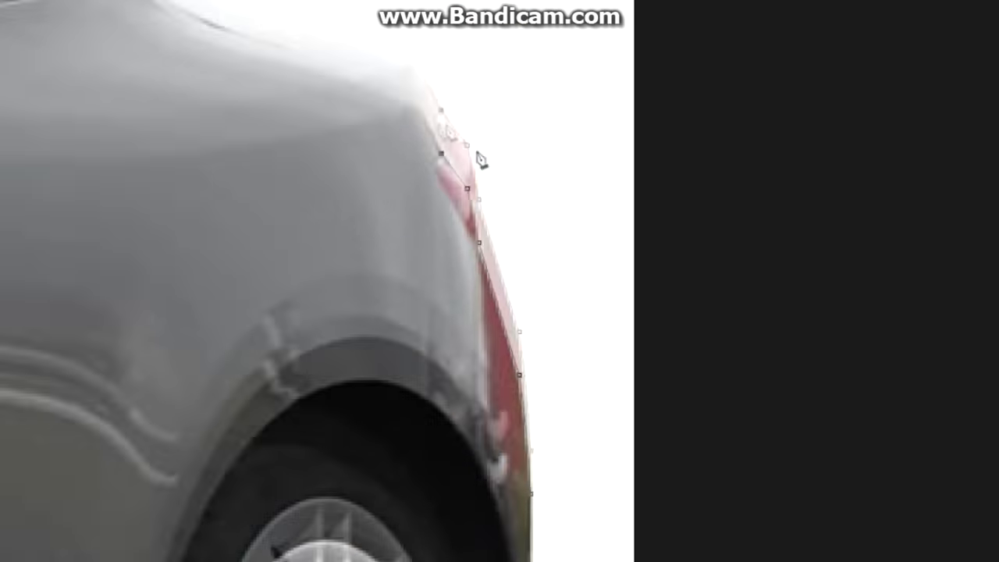
pyautogui.scroll(2, 479, 161)
pyautogui.click(438, 297)
pyautogui.click(411, 239)
pyautogui.hscroll(-4, 468, 195)
pyautogui.scroll(2, 650, 209)
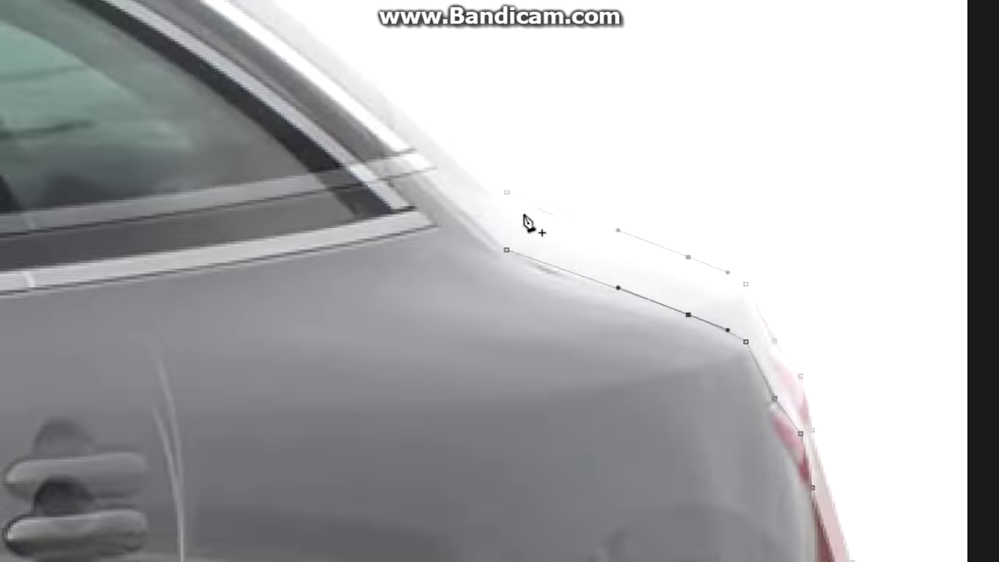
pyautogui.click(403, 254)
pyautogui.scroll(2, 403, 258)
pyautogui.click(330, 281)
pyautogui.scroll(3, 469, 156)
pyautogui.click(496, 118)
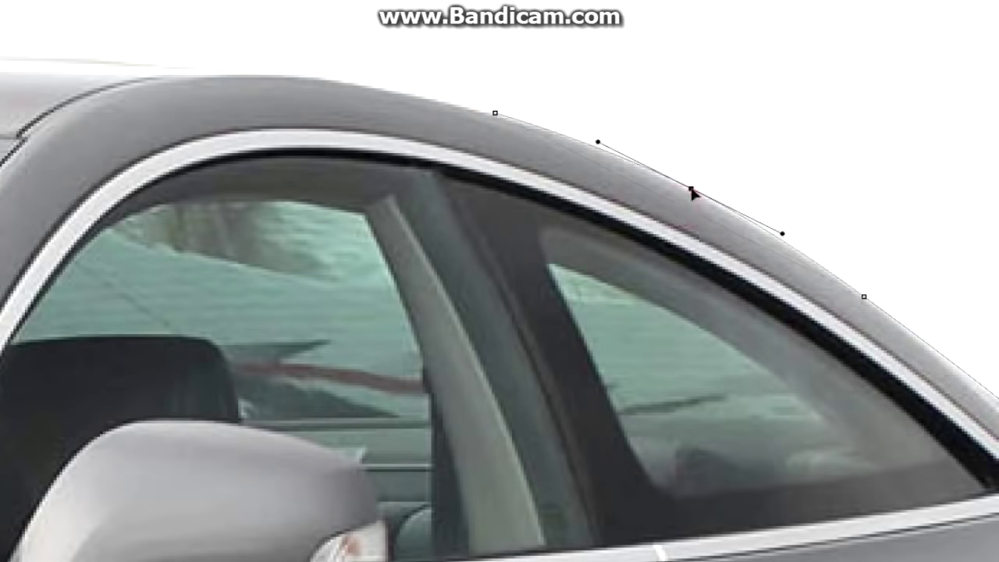
pyautogui.scroll(2, 693, 193)
pyautogui.hscroll(-5, 693, 193)
# Continue the outline along the roof, hood edge, headlight and down the car's front edge
pyautogui.scroll(2, 740, 209)
pyautogui.click(763, 263)
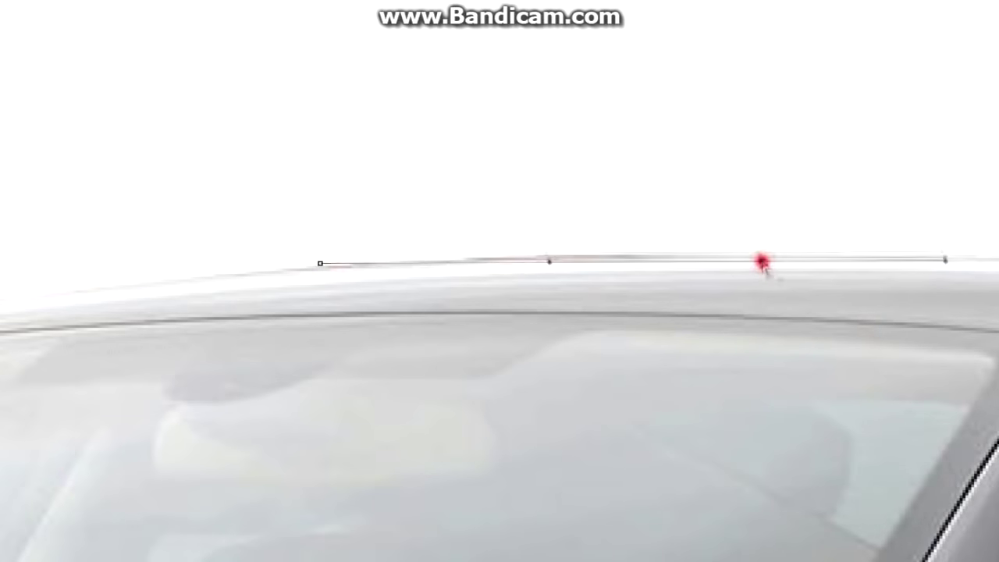
pyautogui.scroll(2, 762, 263)
pyautogui.click(752, 304)
pyautogui.hscroll(-5, 753, 307)
pyautogui.scroll(-1, 631, 392)
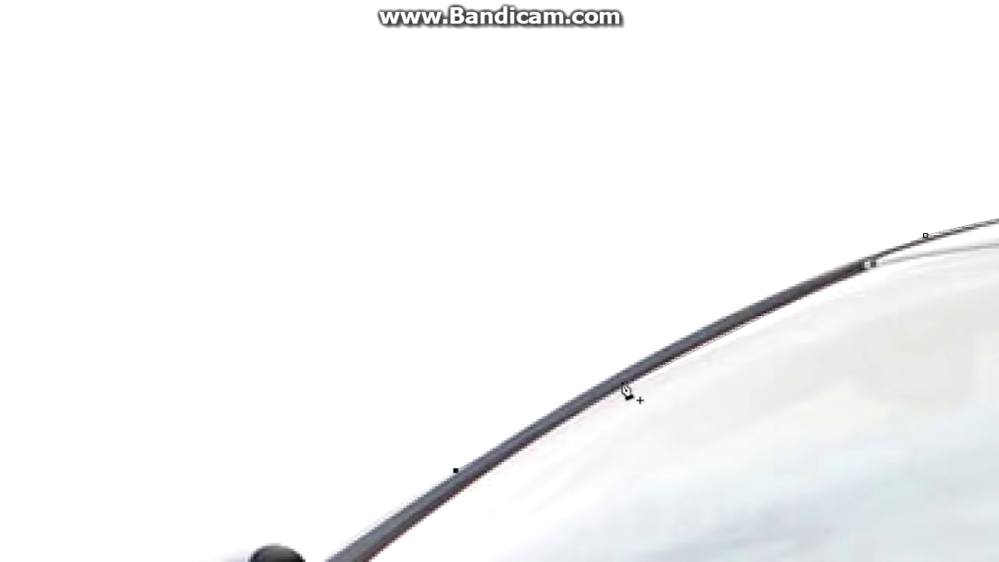
pyautogui.scroll(-1, 524, 424)
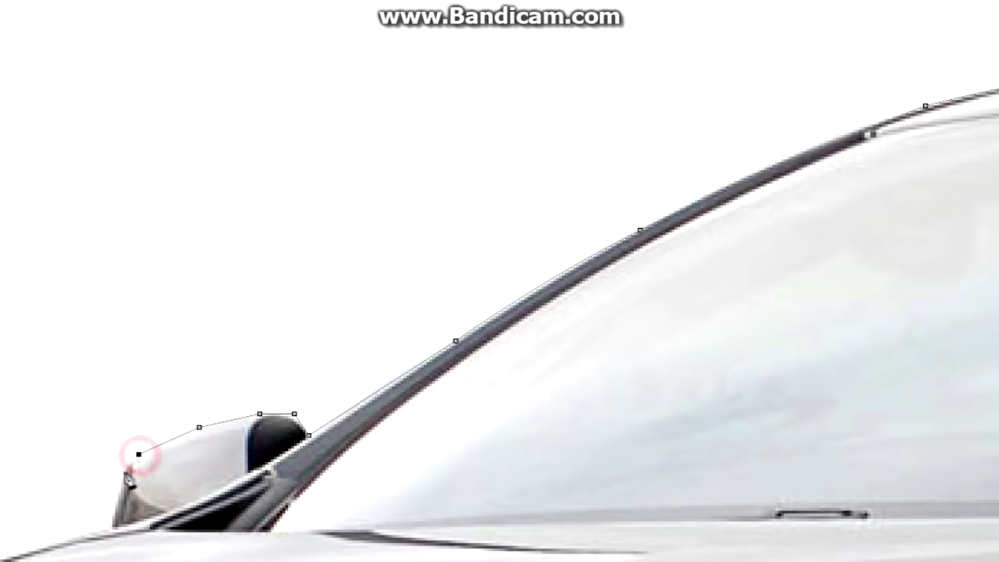
pyautogui.hscroll(-8, 110, 523)
pyautogui.scroll(-2, 454, 434)
pyautogui.scroll(-1, 590, 382)
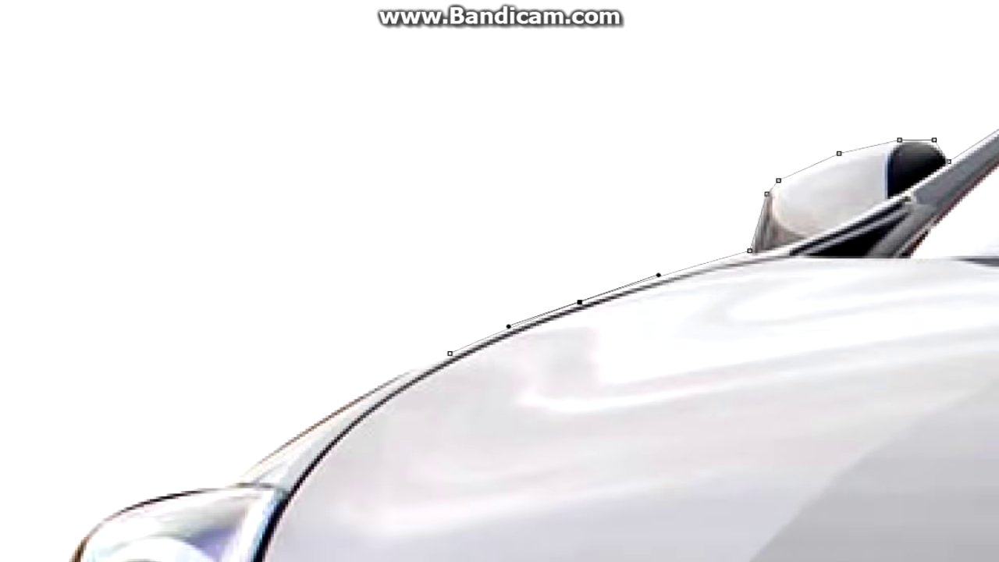
pyautogui.hscroll(-3, 538, 437)
pyautogui.click(539, 409)
pyautogui.click(432, 479)
pyautogui.scroll(-2, 432, 479)
pyautogui.click(313, 368)
pyautogui.moveTo(371, 350); pyautogui.dragTo(402, 341)
pyautogui.scroll(-1, 265, 469)
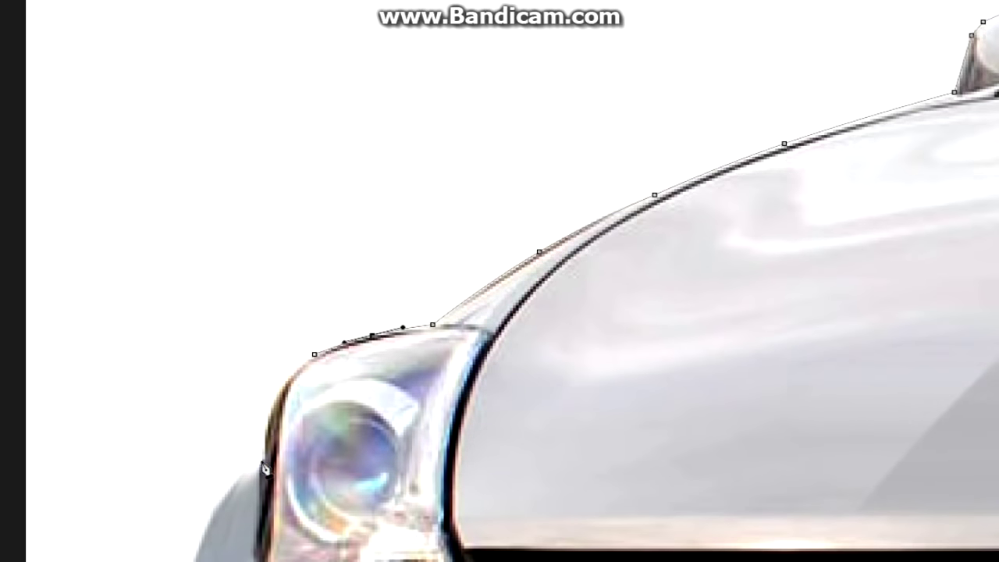
pyautogui.scroll(-1, 275, 407)
pyautogui.click(244, 377)
pyautogui.scroll(-2, 161, 430)
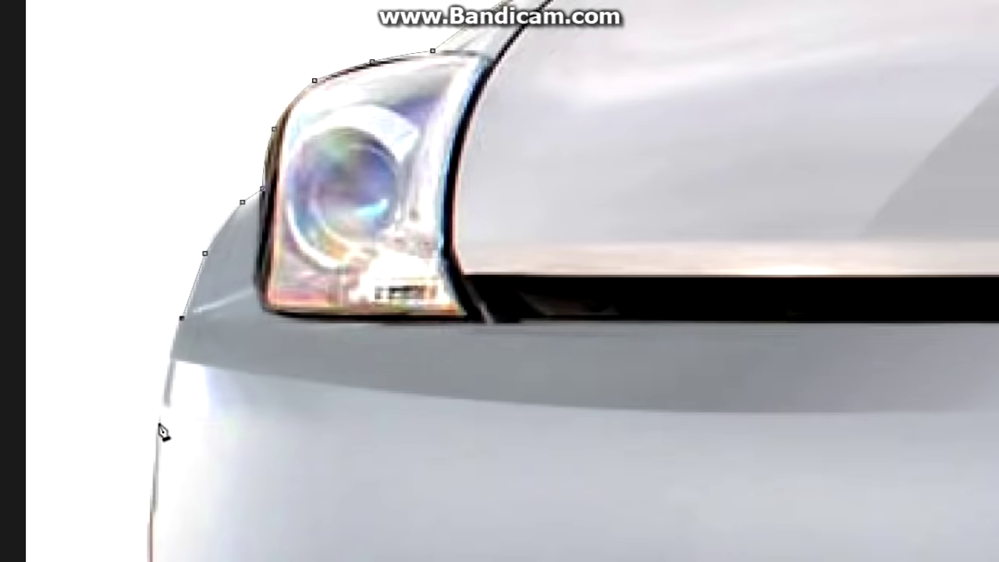
pyautogui.click(151, 409)
pyautogui.scroll(-2, 159, 383)
pyautogui.click(158, 383)
pyautogui.scroll(-2, 159, 383)
pyautogui.click(175, 318)
# Close the car outline path and convert it into a selection
pyautogui.click(198, 395)
pyautogui.rightClick(339, 402)
pyautogui.click(390, 160)
pyautogui.hotkey('ctrl', '0')
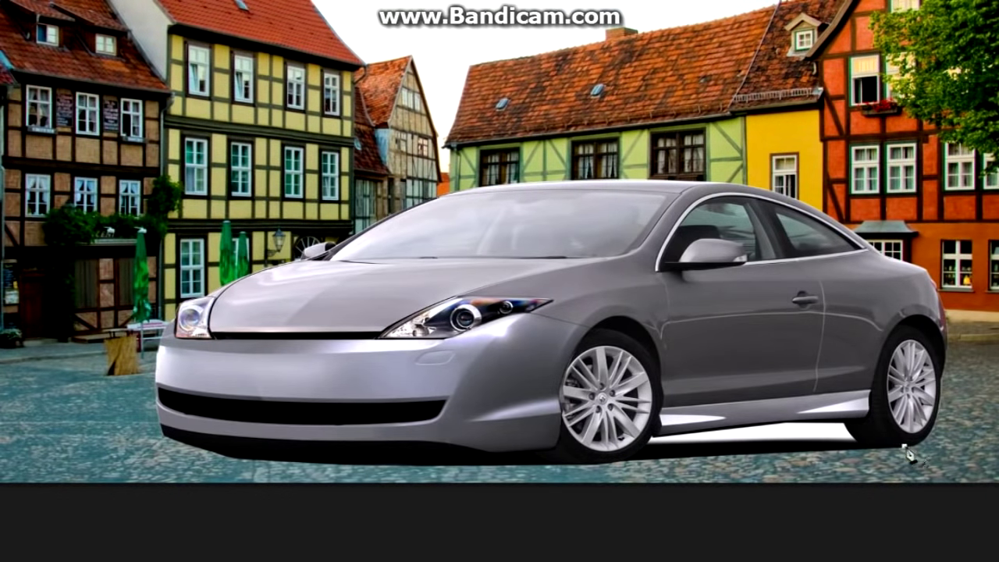
# Adjust the shadow tone under the car and trace around the front and rear wheel arches
pyautogui.moveTo(195, 451); pyautogui.dragTo(590, 446)
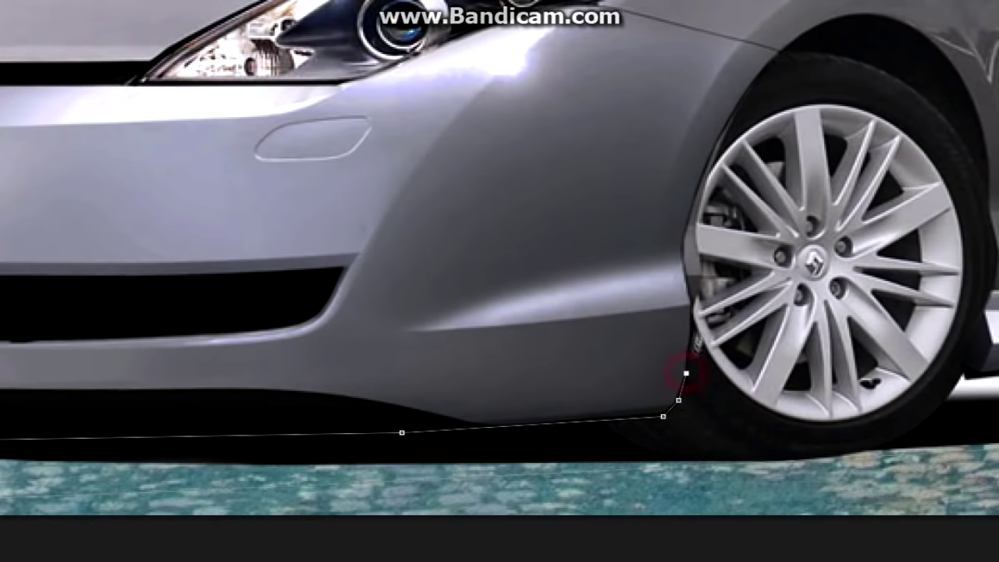
pyautogui.click(683, 245)
pyautogui.click(716, 214)
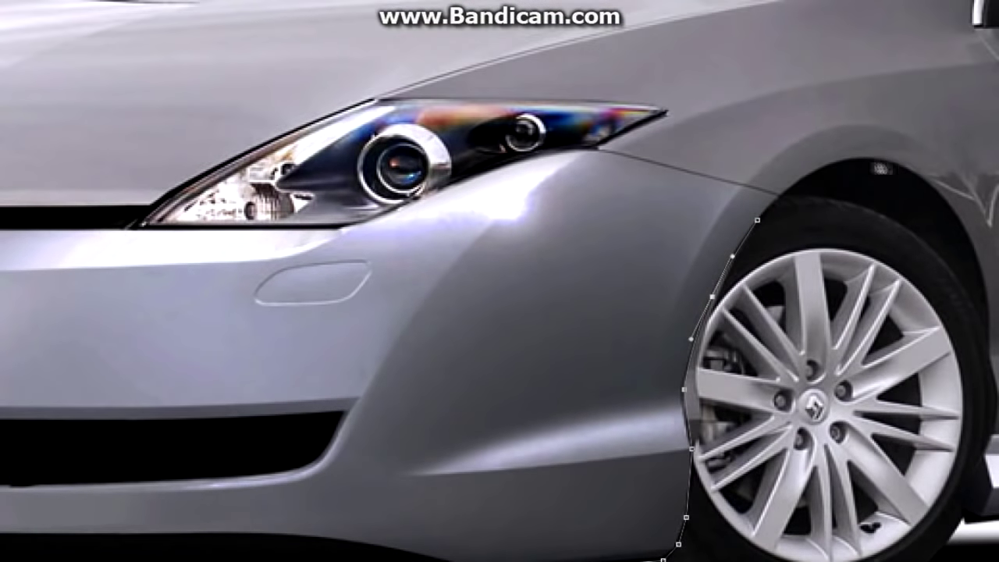
pyautogui.click(975, 249)
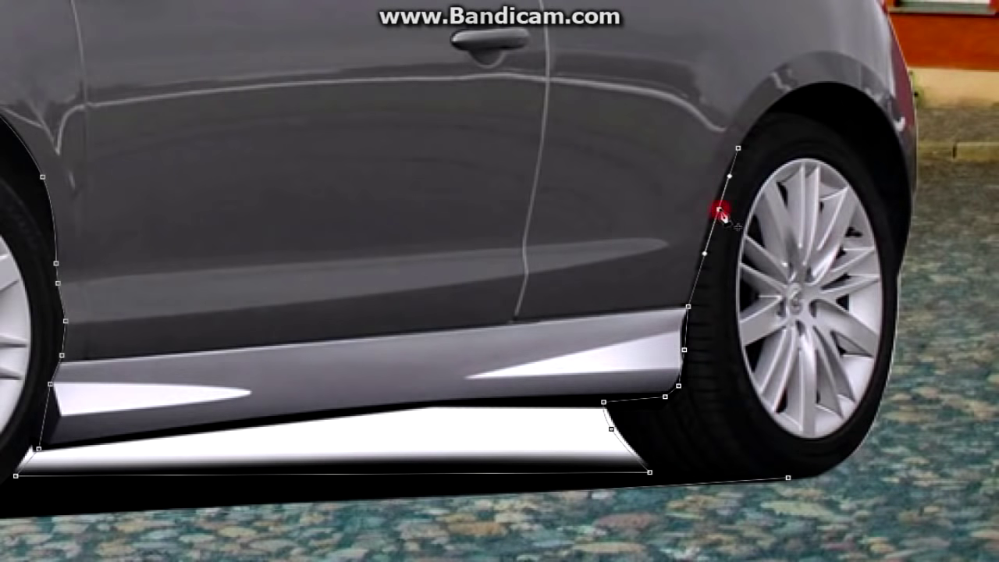
pyautogui.click(720, 211)
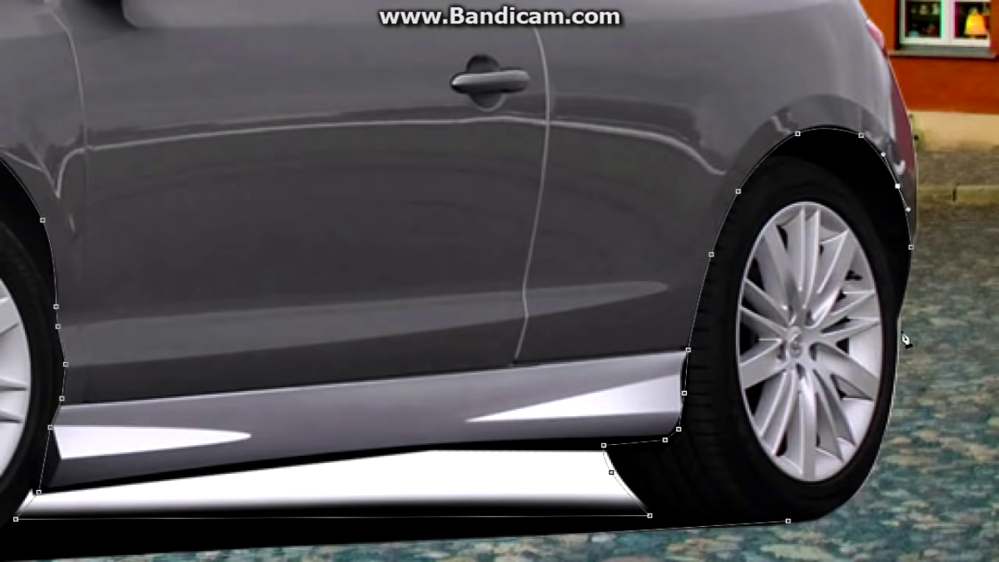
# Convert the wheel-arch outline into a selection
pyautogui.rightClick(872, 482)
pyautogui.click(874, 201)
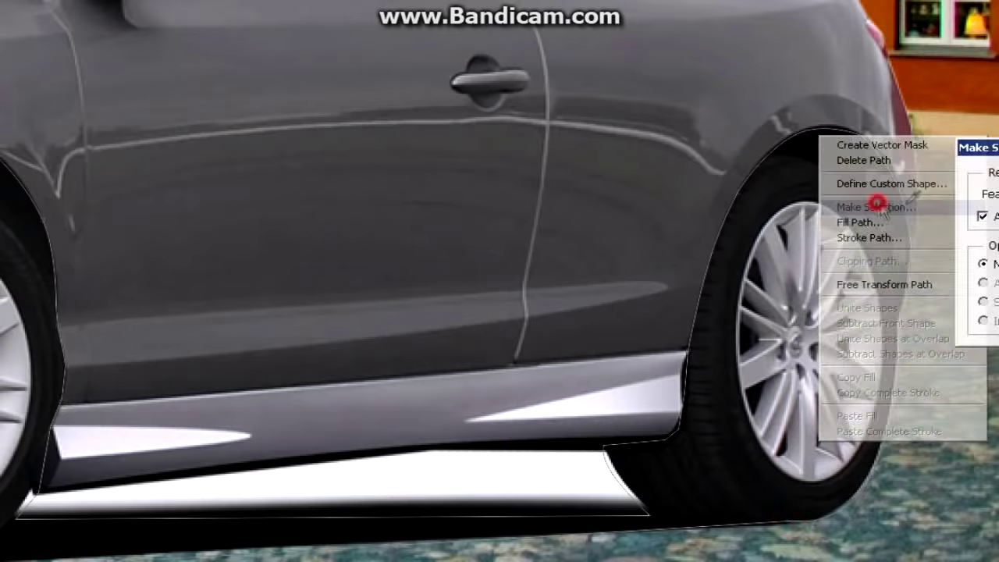
pyautogui.press('Return')
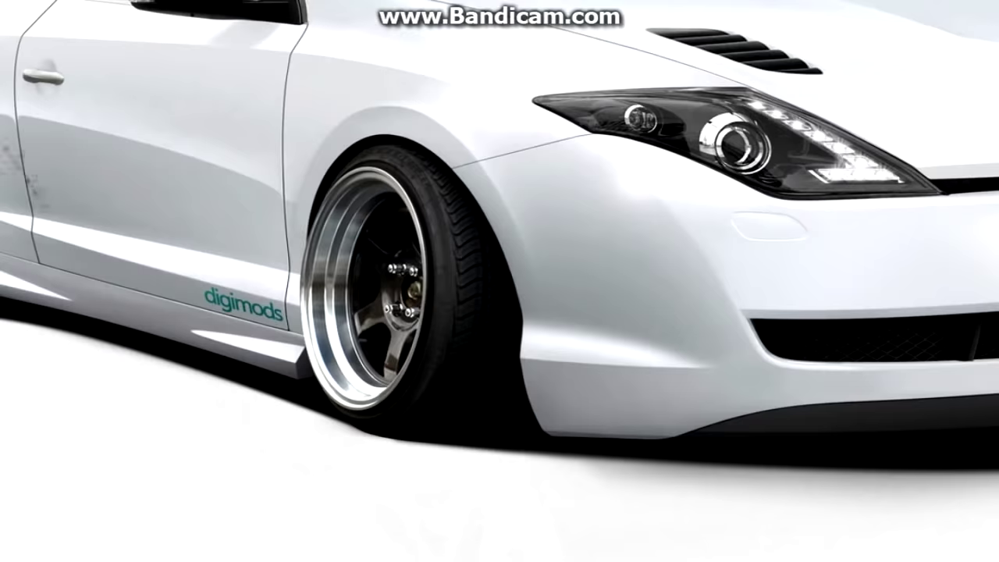
# Select the deep-dish wheel with an elliptical outline and stretch it taller to fill the front arch
pyautogui.moveTo(294, 136); pyautogui.dragTo(493, 435)
pyautogui.hotkey('ctrl', 't')
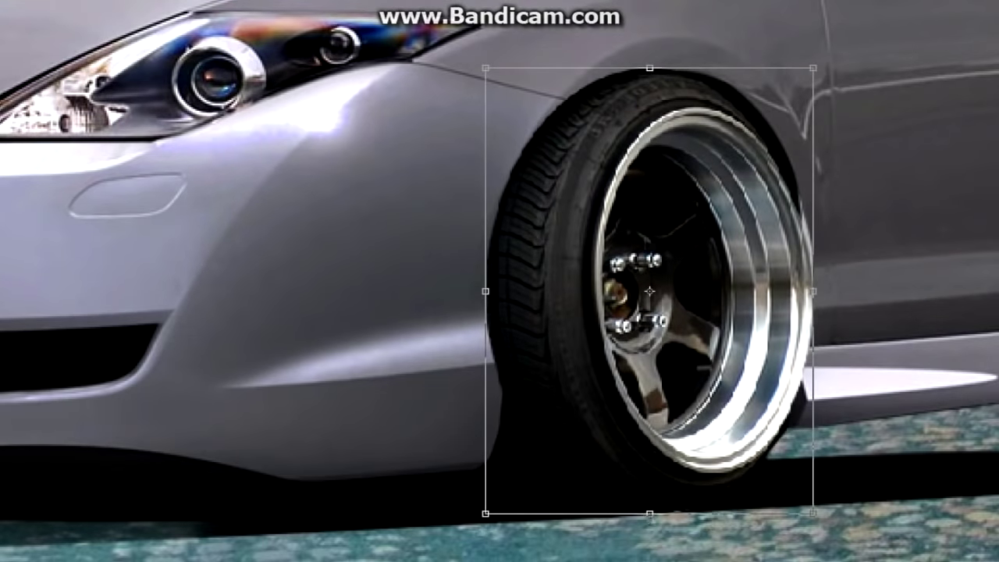
pyautogui.moveTo(650, 68); pyautogui.dragTo(650, 60)
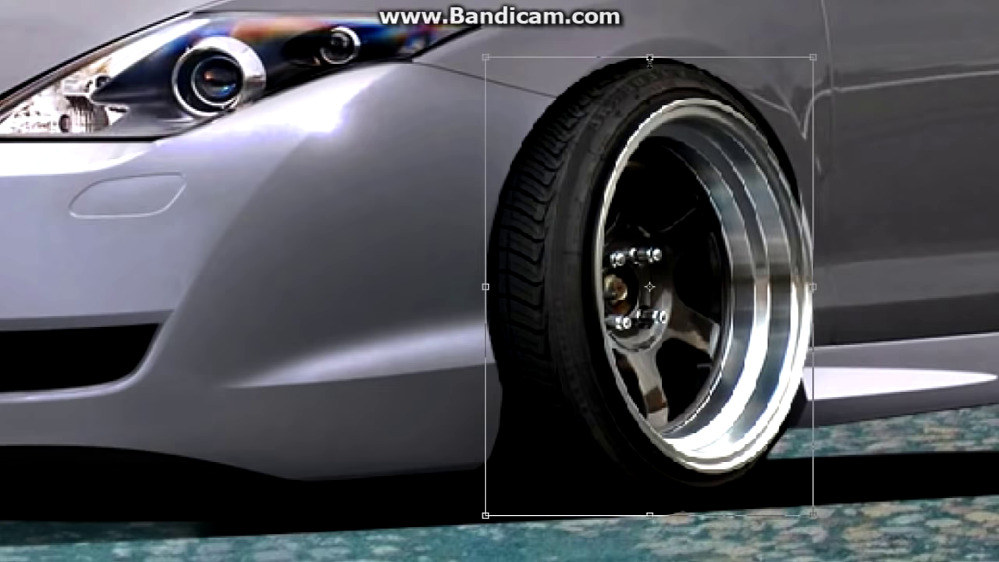
pyautogui.press('Return')
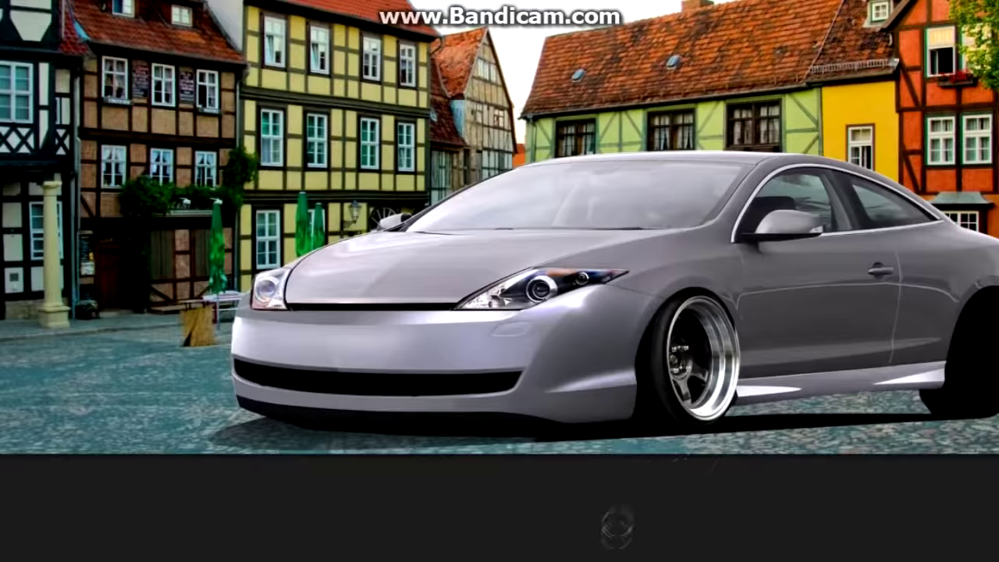
pyautogui.rightClick(507, 239)
# Move the rear deep-dish wheel down into its arch, resize it to fit, then select along its edge
pyautogui.click(562, 373)
pyautogui.rightClick(515, 328)
pyautogui.moveTo(512, 265)
pyautogui.mouseDown()
pyautogui.moveTo(508, 252)
pyautogui.moveTo(551, 336)
pyautogui.moveTo(497, 335)
pyautogui.moveTo(513, 335)
pyautogui.mouseUp()
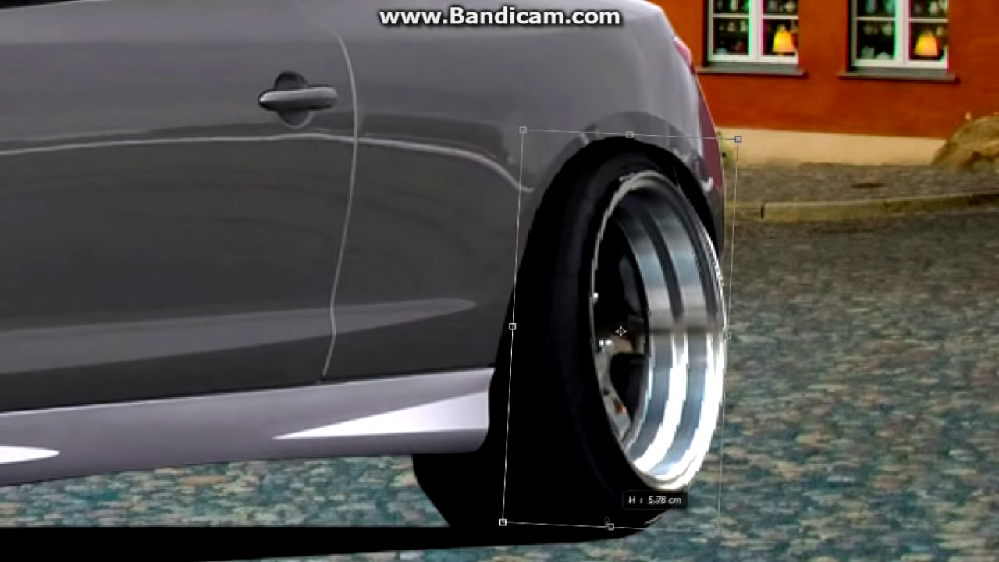
pyautogui.moveTo(608, 538); pyautogui.dragTo(625, 507)
pyautogui.press('Return')
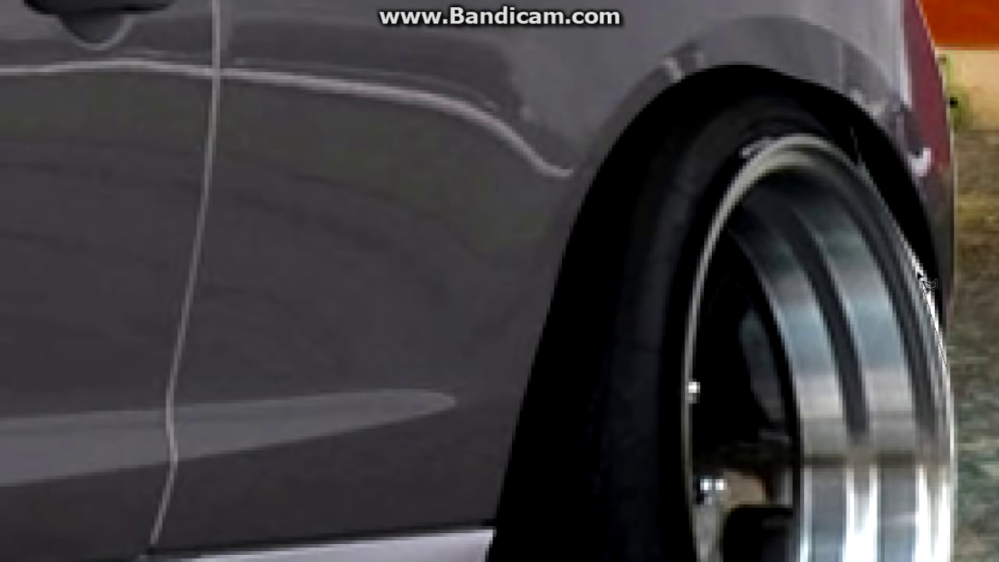
pyautogui.moveTo(833, 101); pyautogui.dragTo(835, 105)
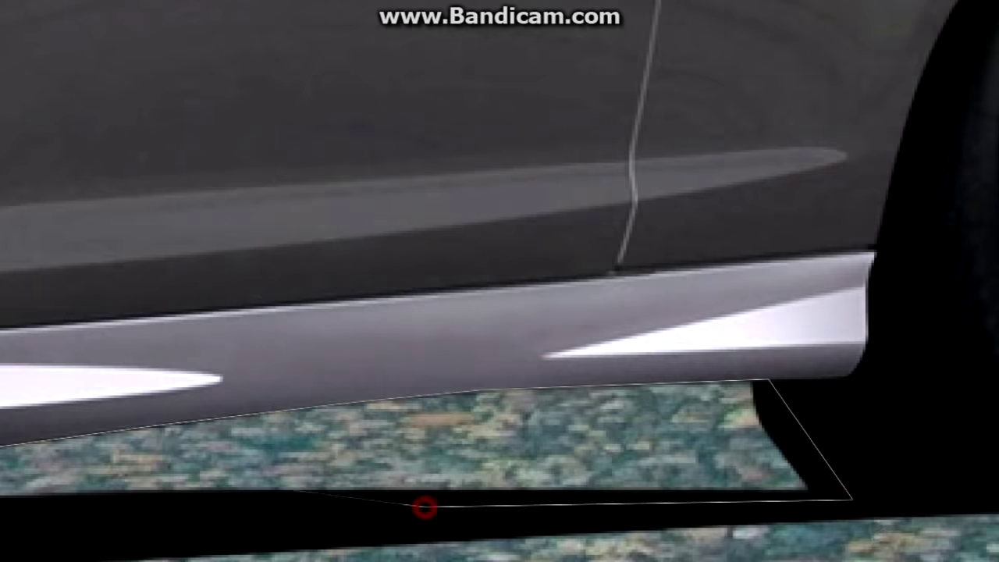
# Close the polygonal selection around the gap beneath the side skirt
pyautogui.doubleClick(425, 509)
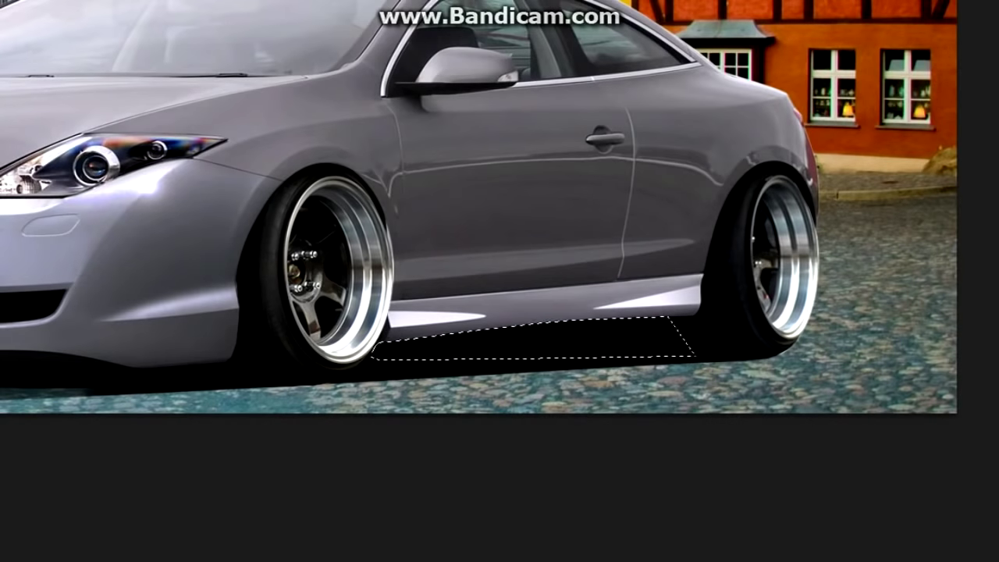